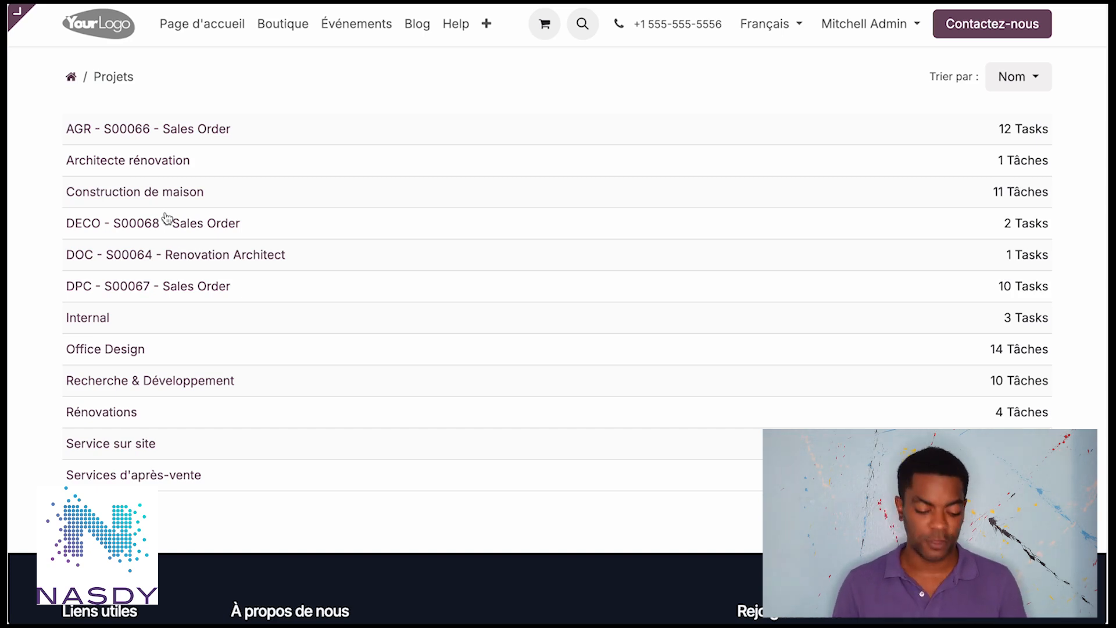
Open the AGR - S00066 - Sales Order project and move the Kitchen Assembly task to the En cours stage.
click(158, 129)
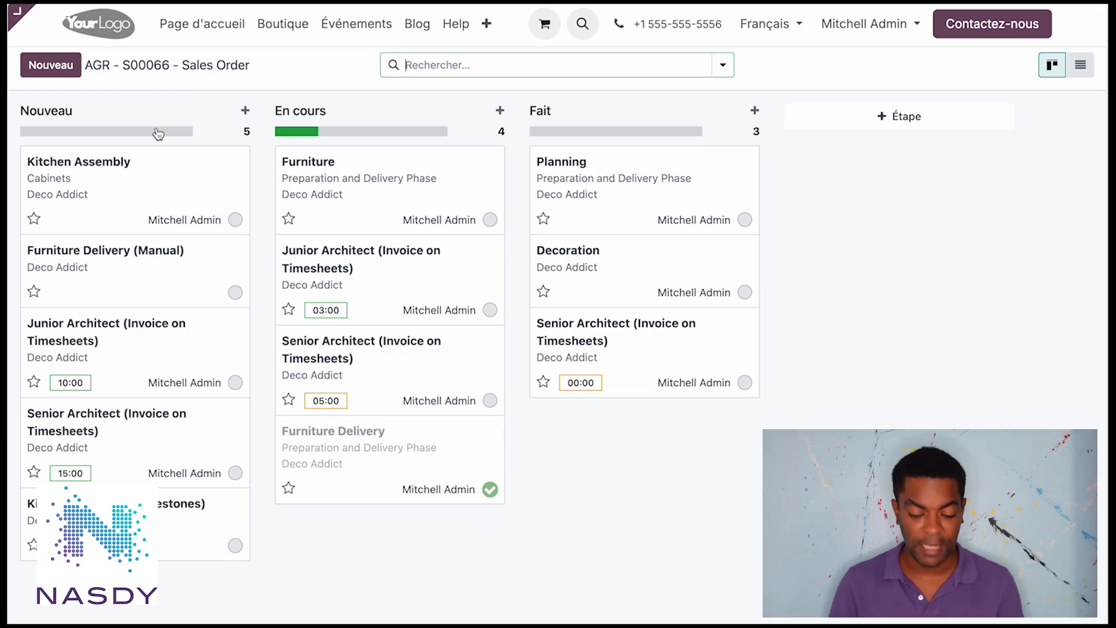
drag(110, 174, 320, 174)
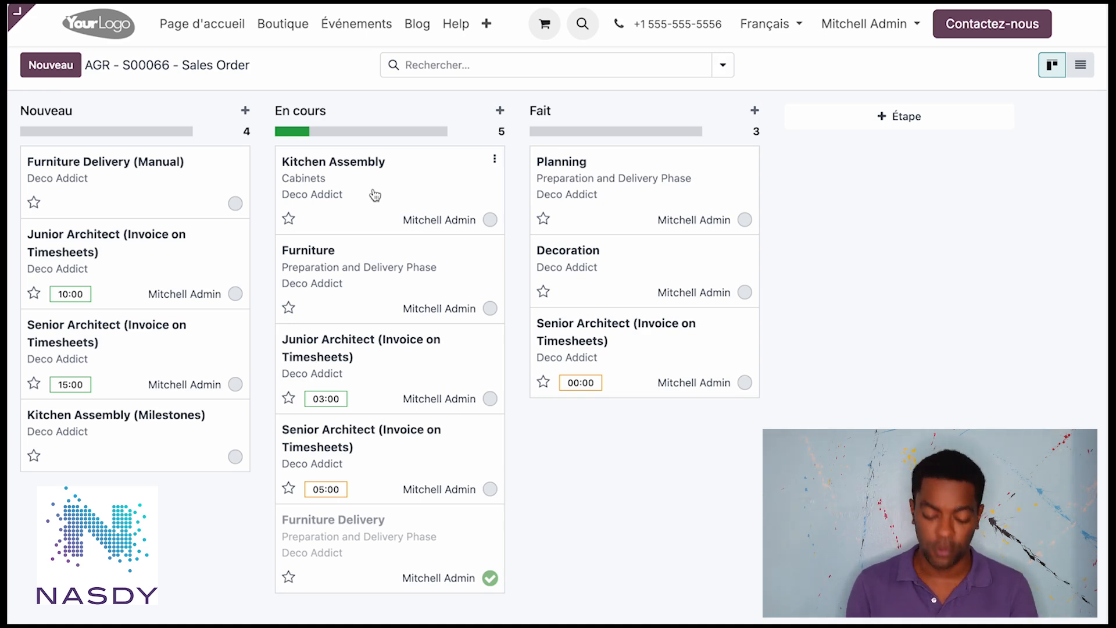
Enter "Description" as the description of the Kitchen Assembly task and save the task.
click(428, 195)
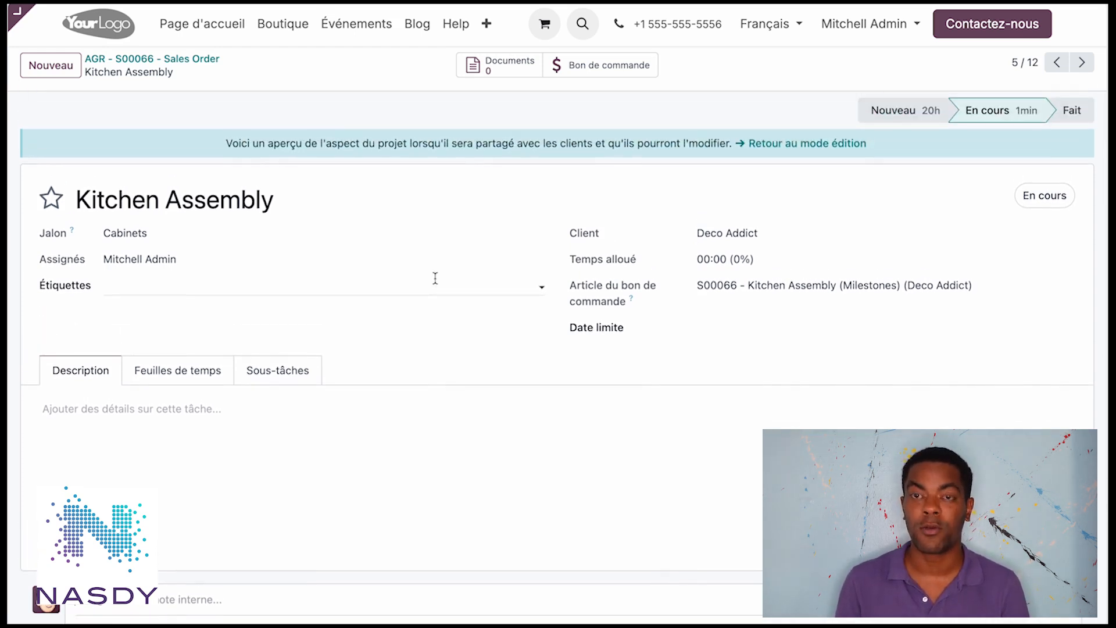
scroll(436, 363, down, 2)
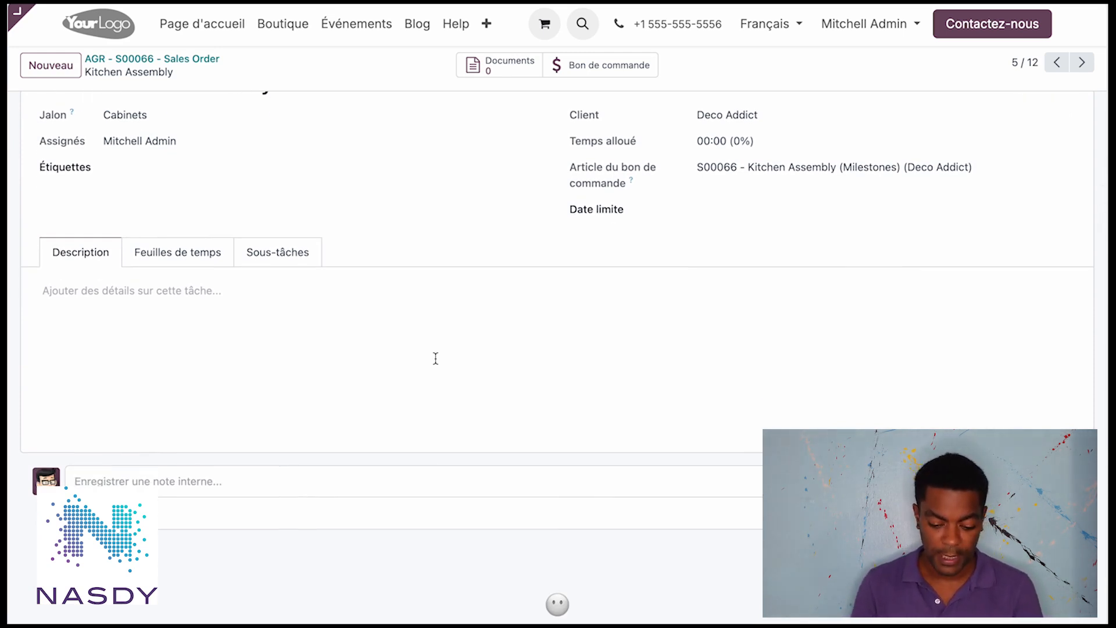
scroll(436, 359, up, 2)
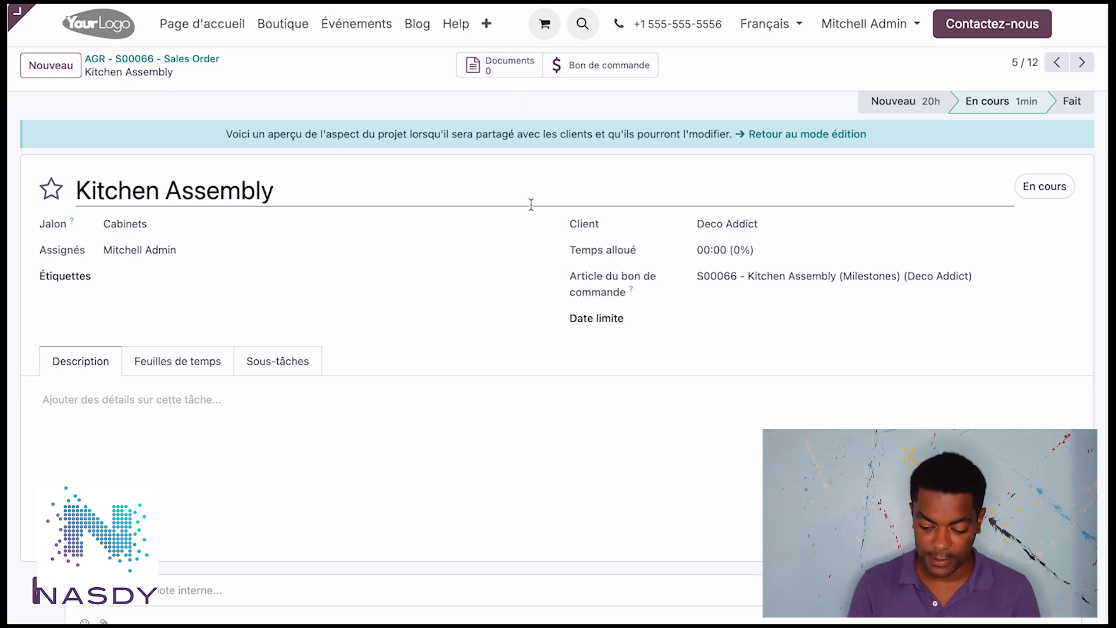
scroll(530, 204, up, 1)
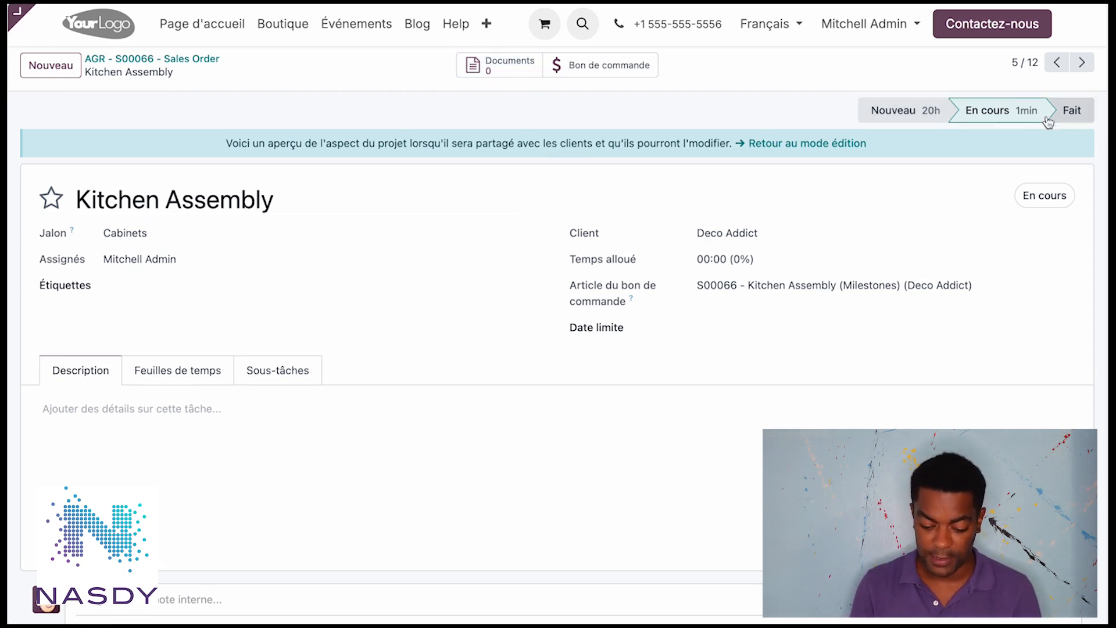
click(158, 424)
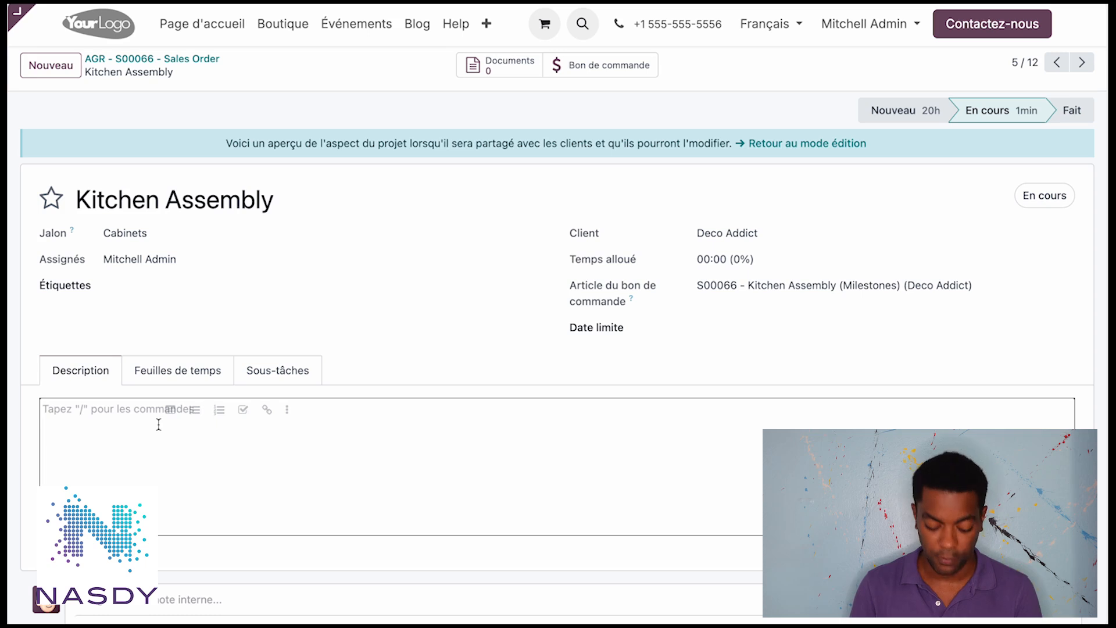
text(Description)
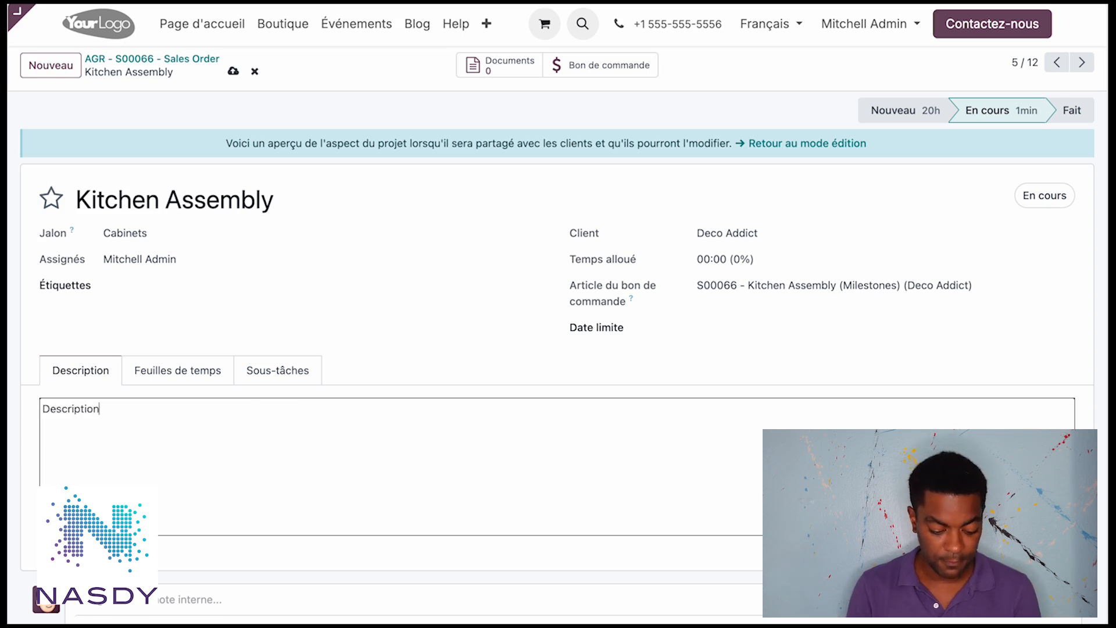
key(Return)
scroll(167, 465, down, 2)
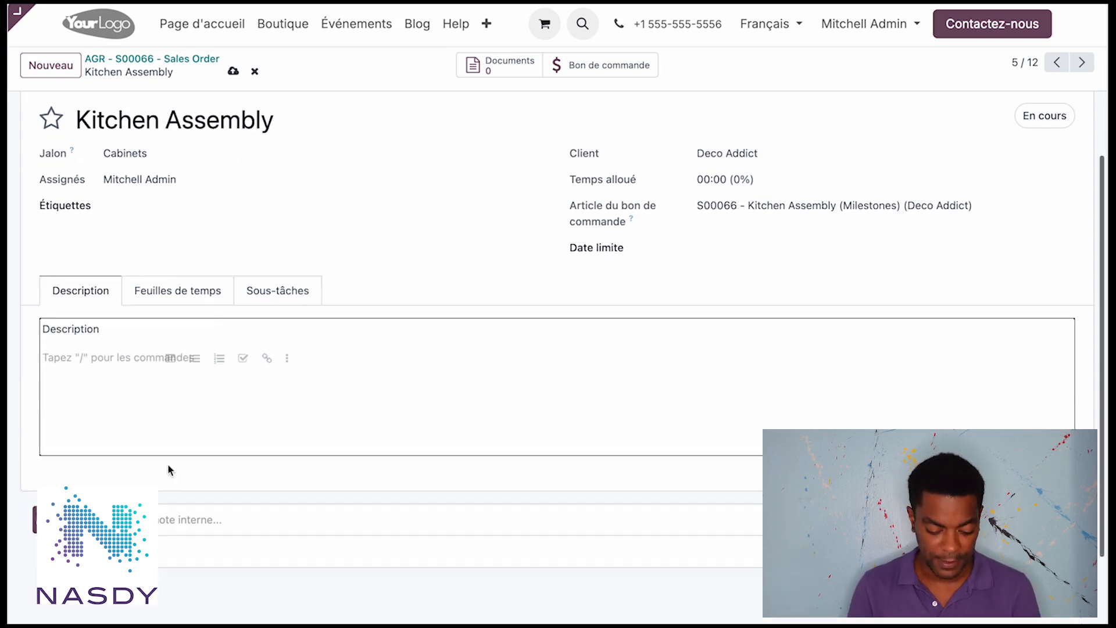
click(159, 495)
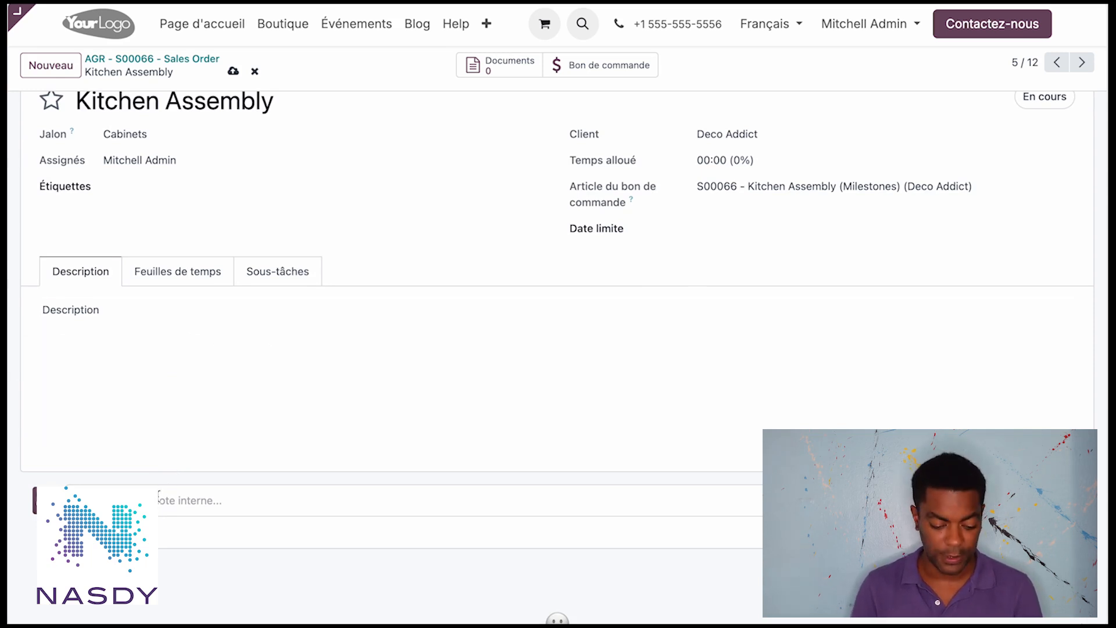
scroll(158, 495, up, 2)
click(233, 72)
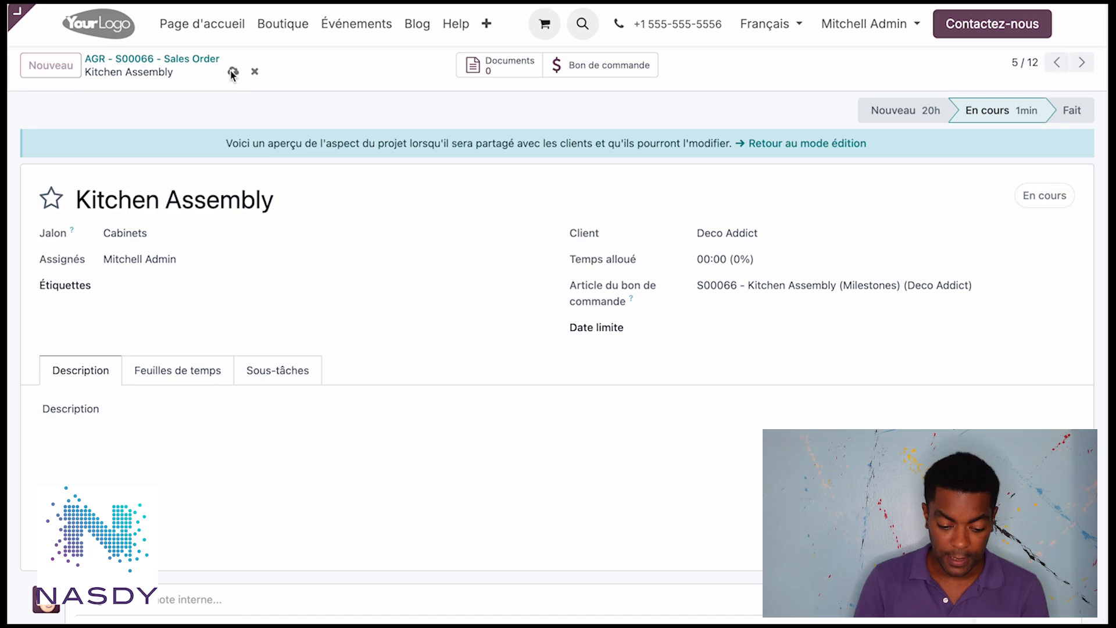
Return to the project's task board and set the Kitchen Assembly task's status to Approuvé.
click(152, 59)
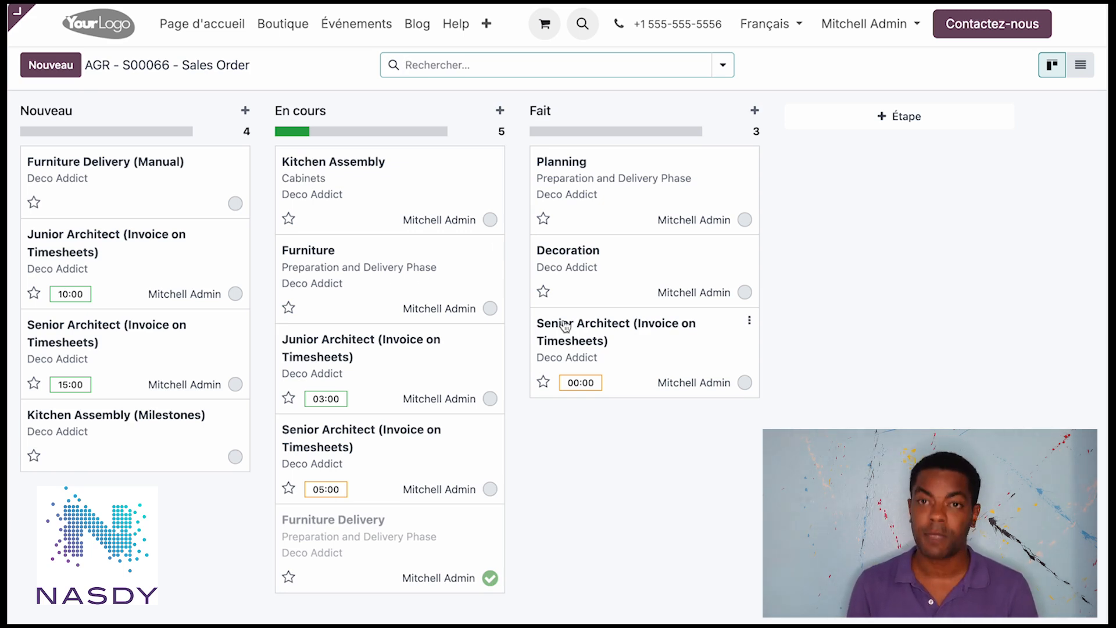
click(490, 221)
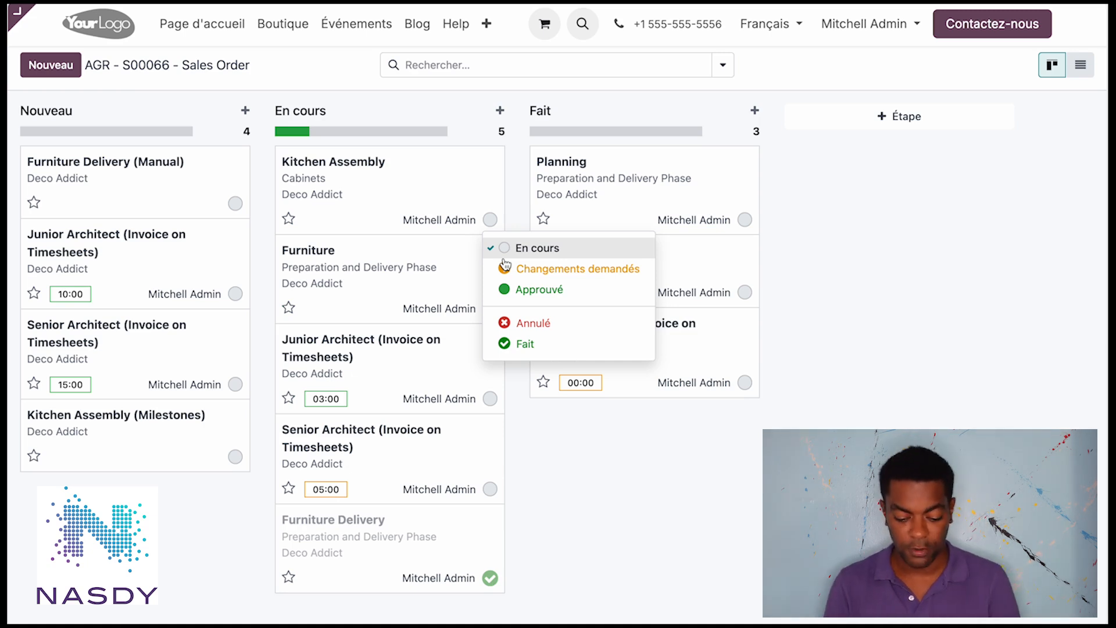
click(524, 290)
Move the Kitchen Assembly task to the Fait stage and set its status to Fait.
drag(352, 191, 647, 203)
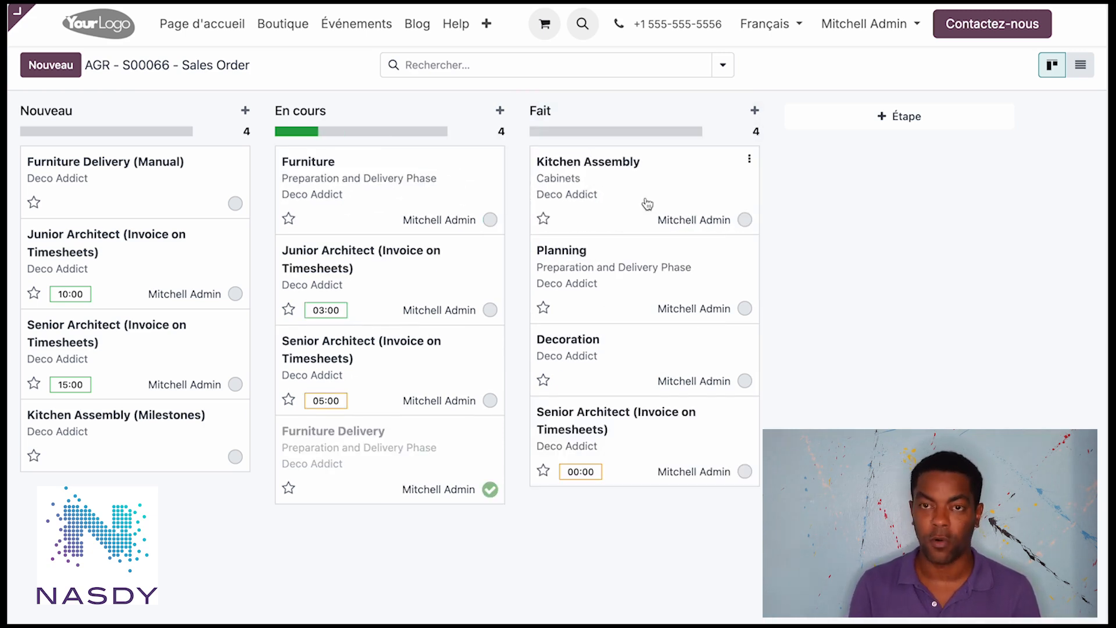
click(745, 222)
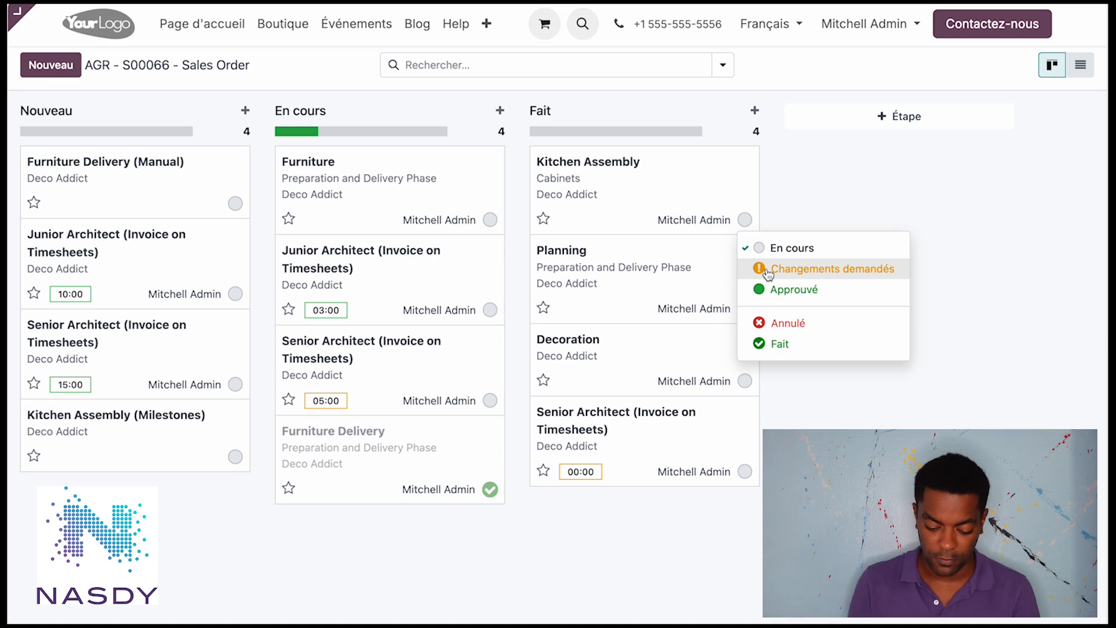
click(784, 347)
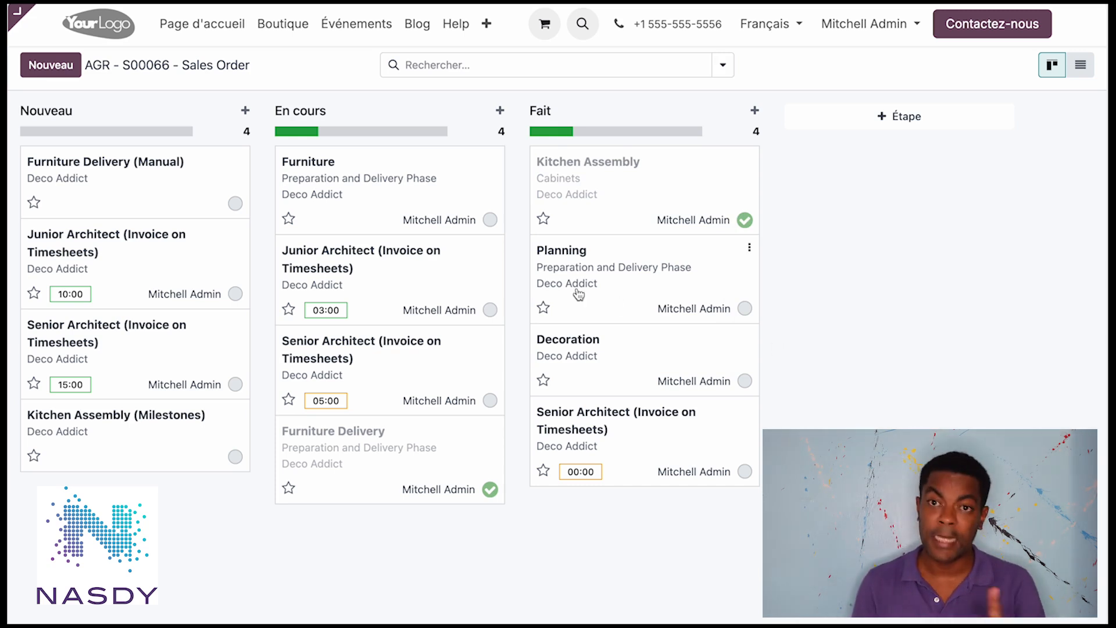
Open the AGR - S00066 - Sales Order project in the Projet app and remove the Tâches ouvertes filter.
click(16, 23)
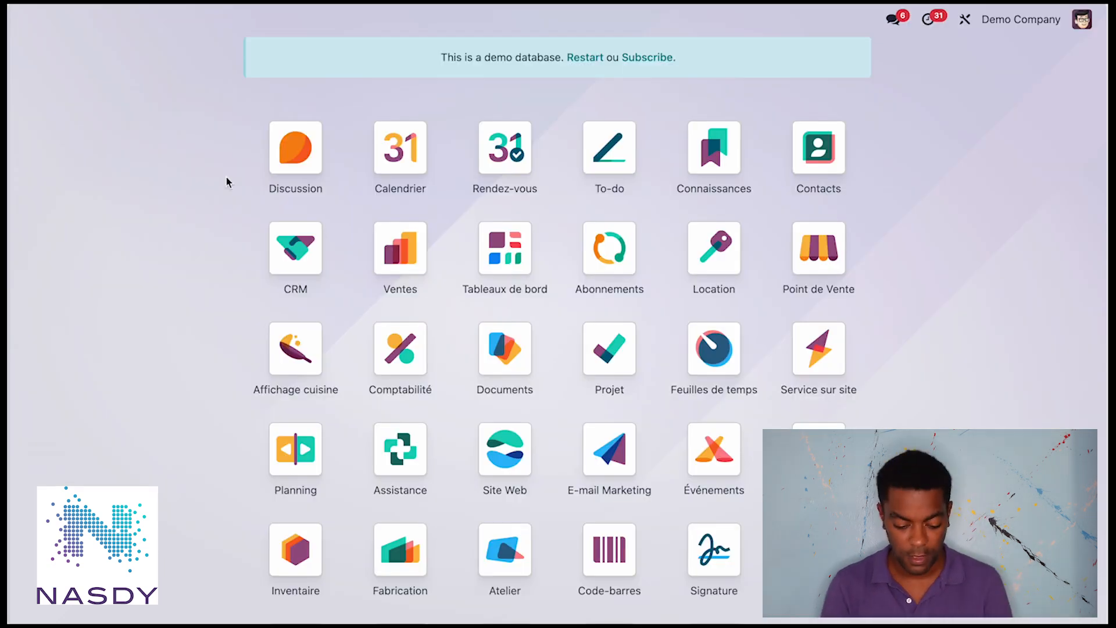
click(604, 343)
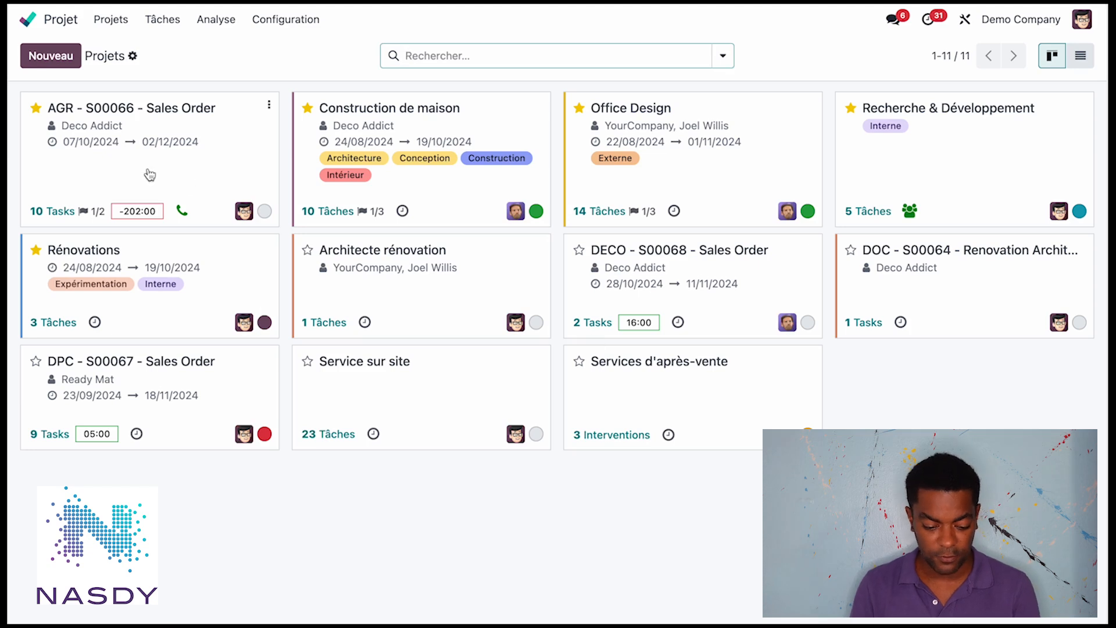
click(131, 152)
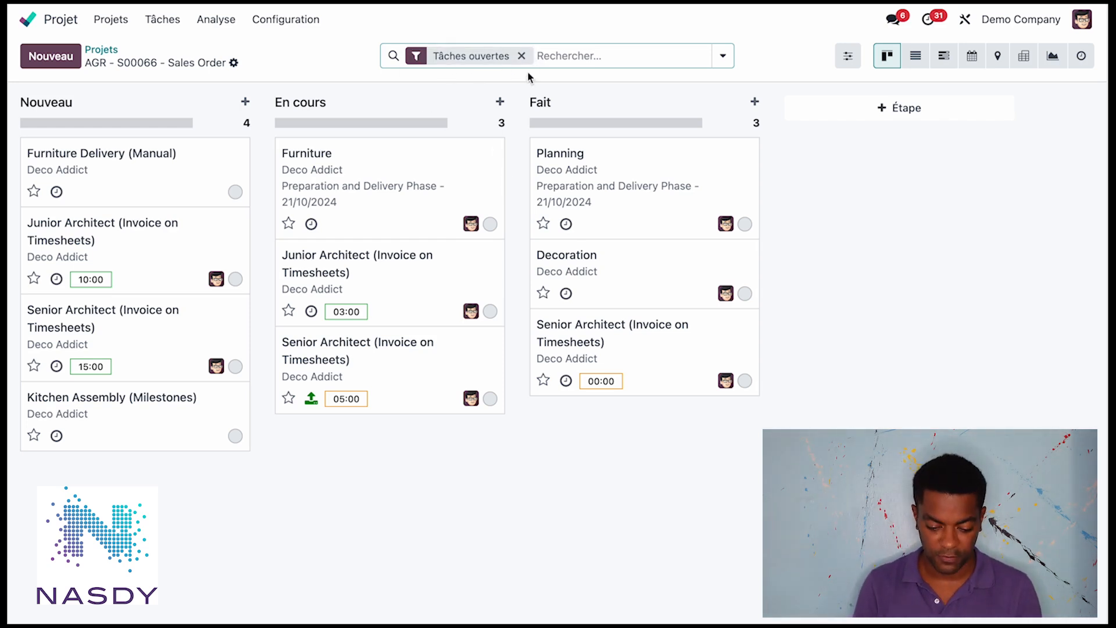
click(521, 57)
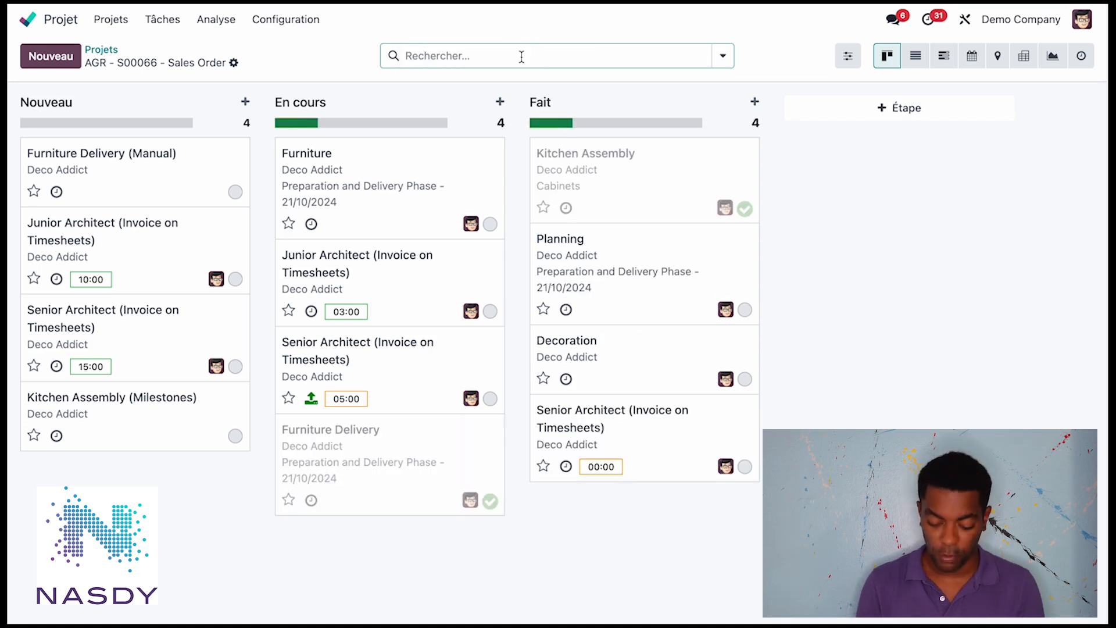
Add a second line reading "Ajout" to the description of the completed Kitchen Assembly task.
click(640, 189)
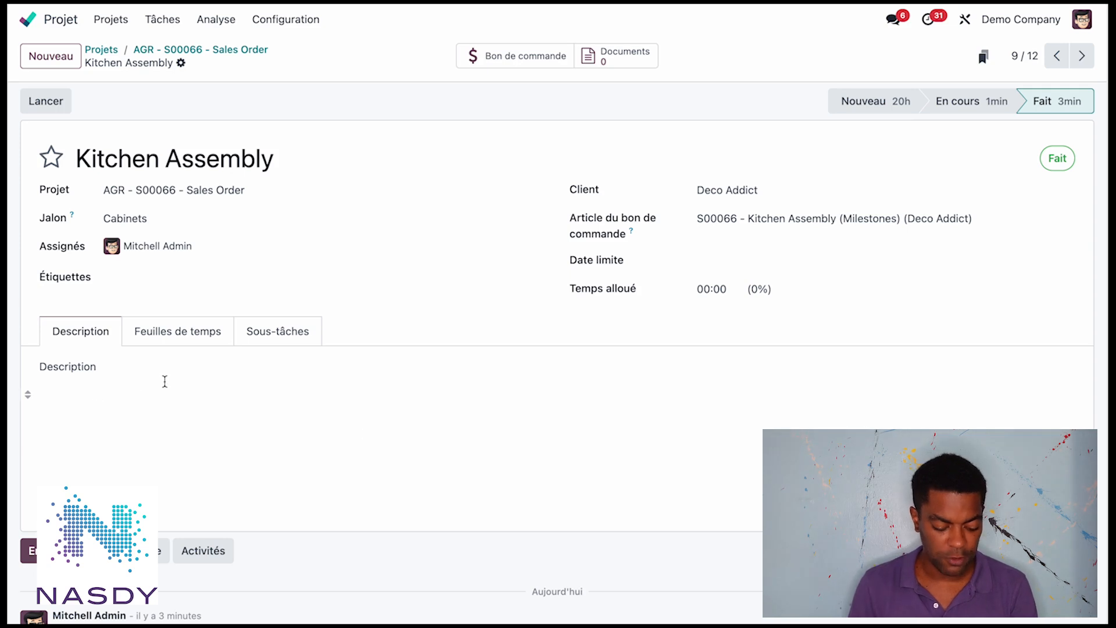
click(164, 381)
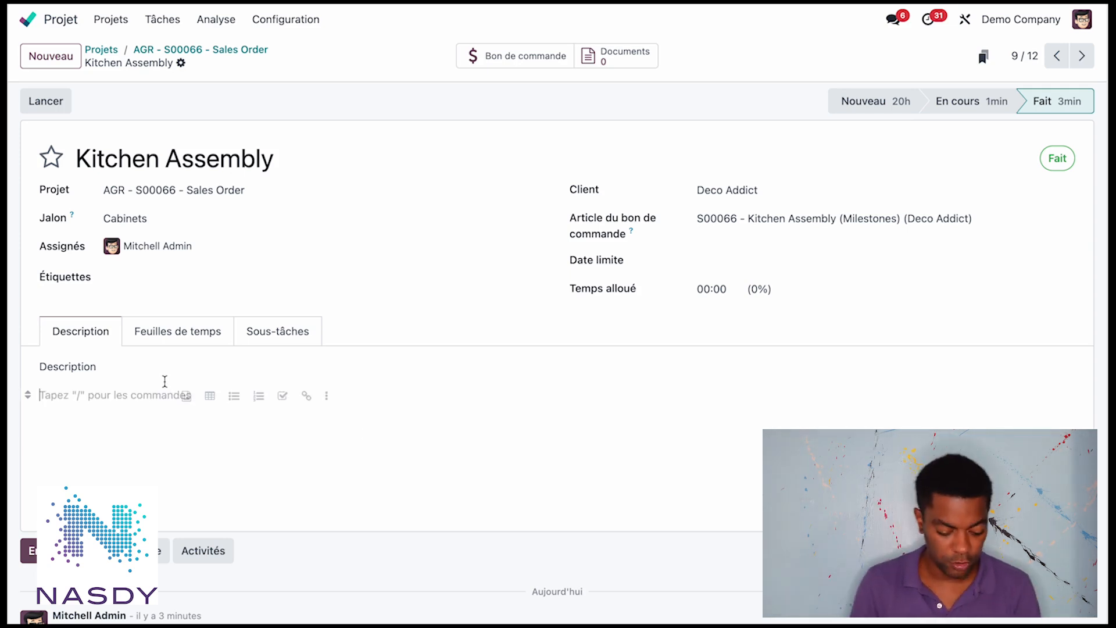
text(Ajout)
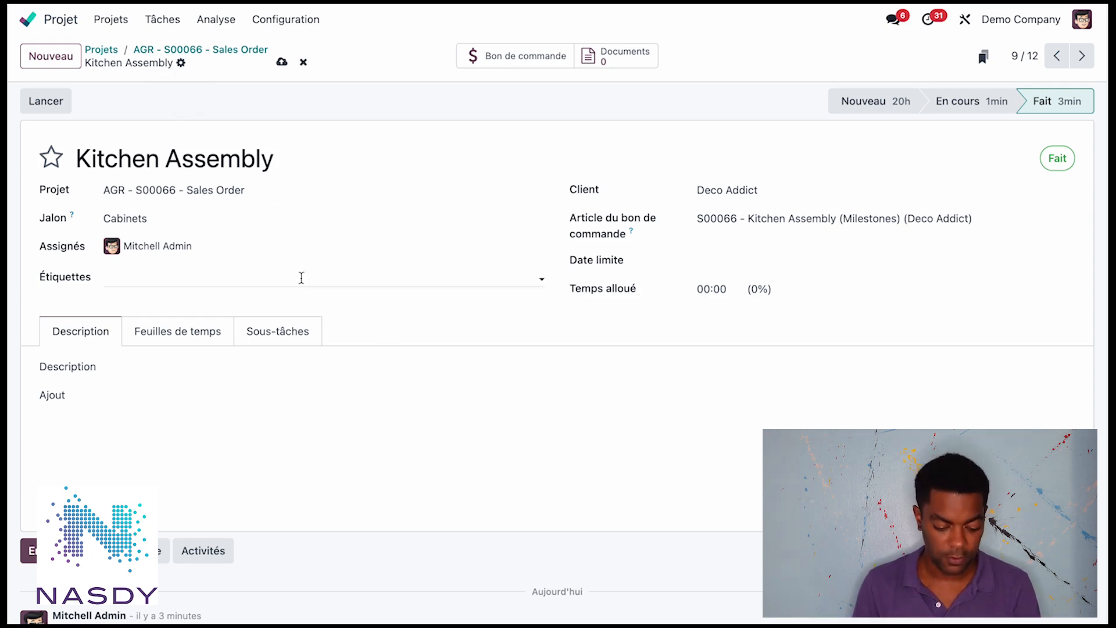
scroll(269, 324, down, 1)
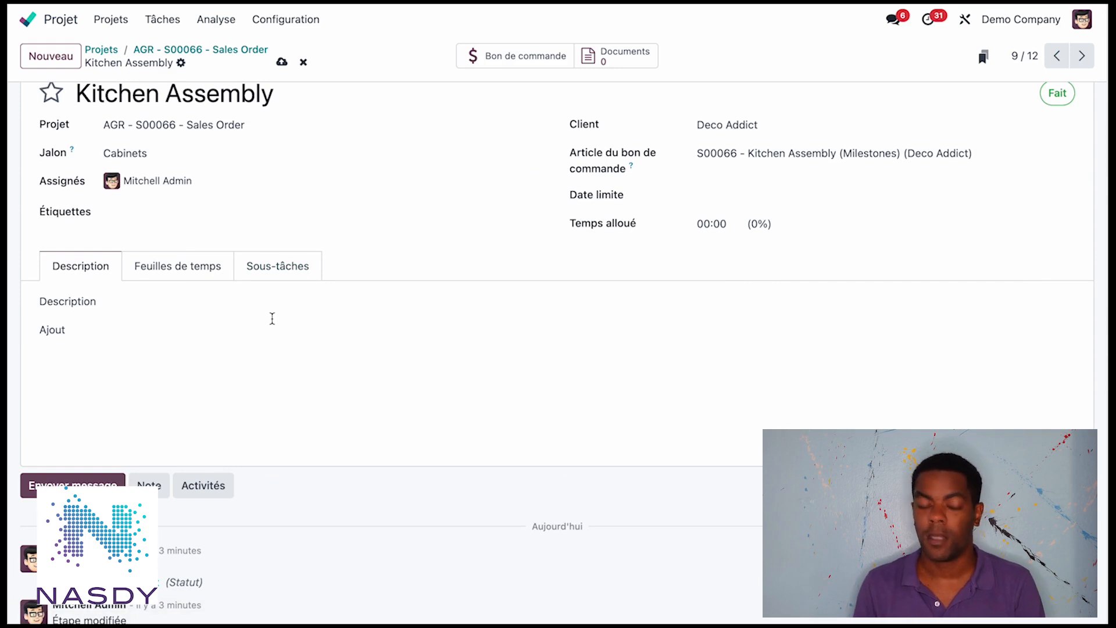
scroll(272, 318, up, 1)
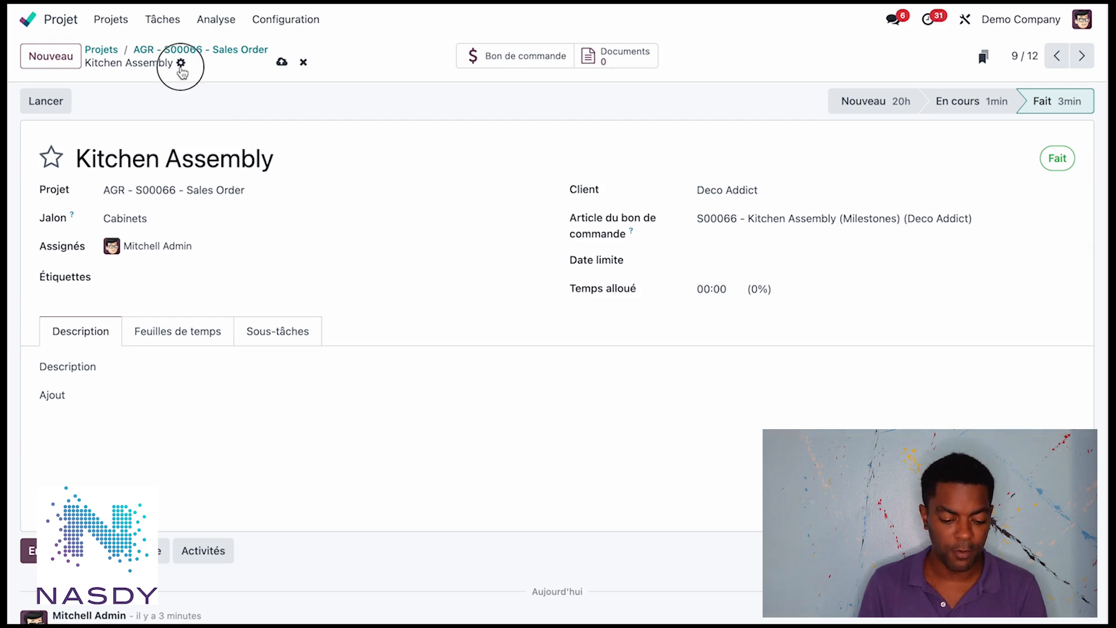
Open the task's description edit history, compare the 18:09:36 and 18:04:53 versions with the current text, and view the older version's content.
click(180, 62)
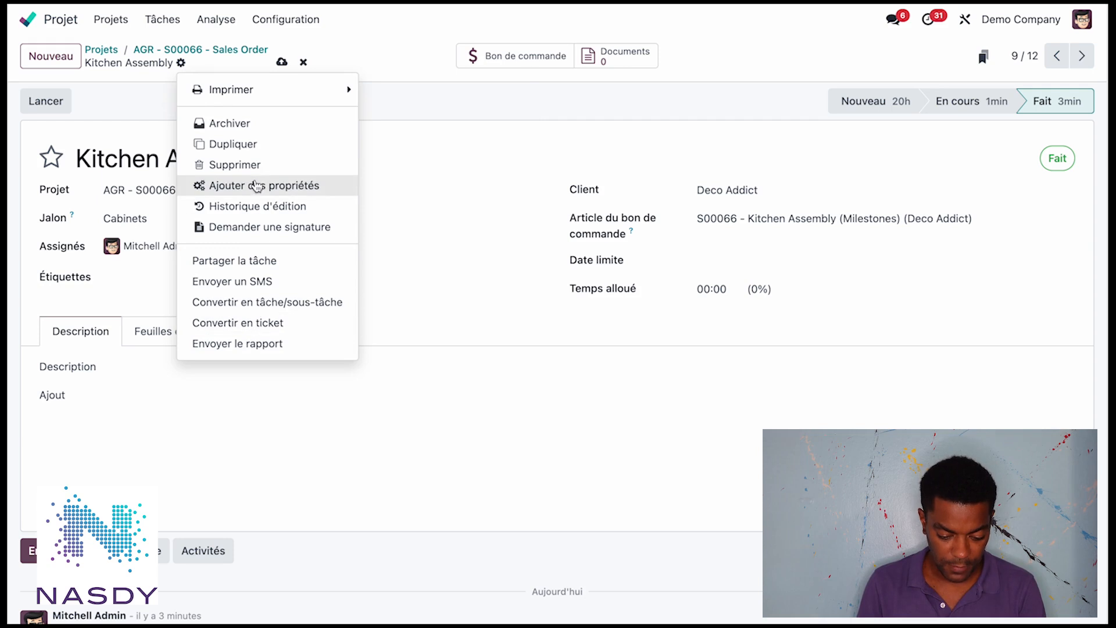
click(254, 208)
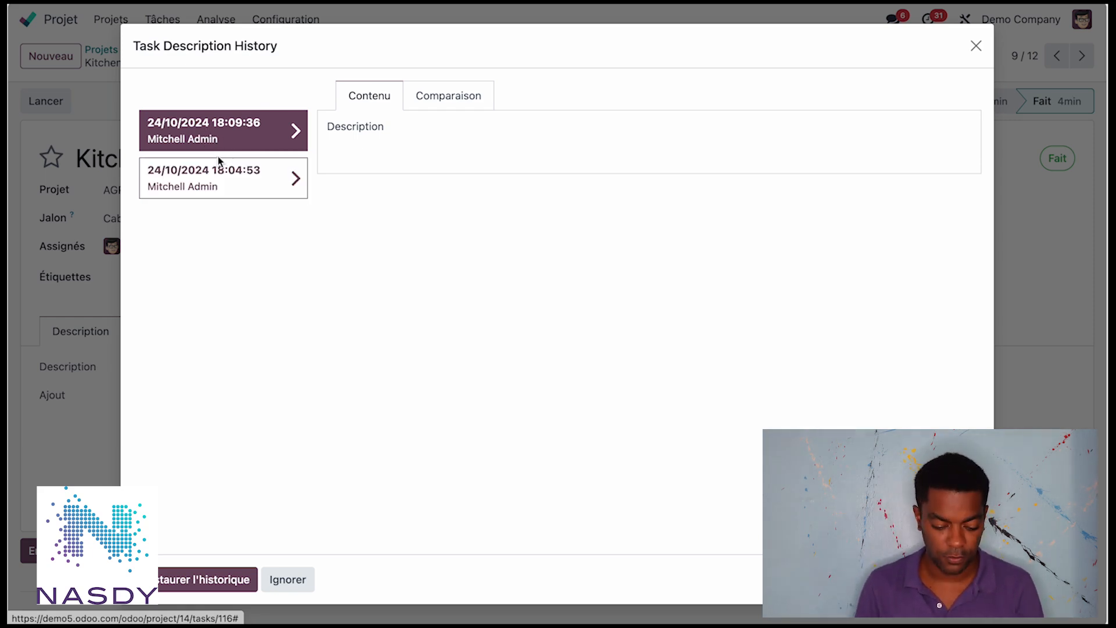
click(429, 104)
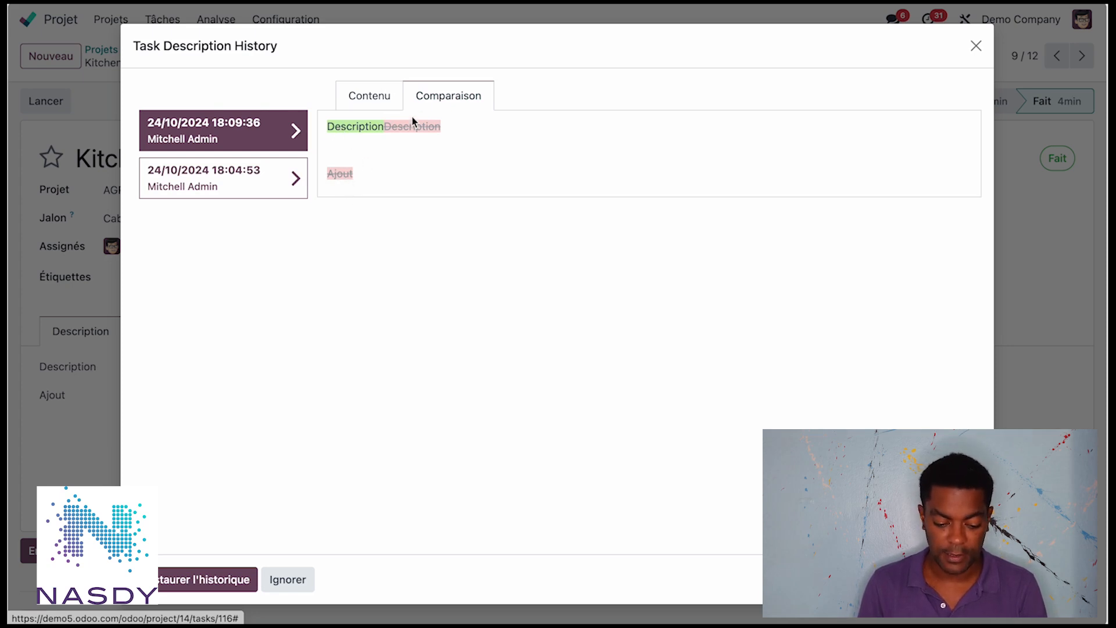
click(229, 189)
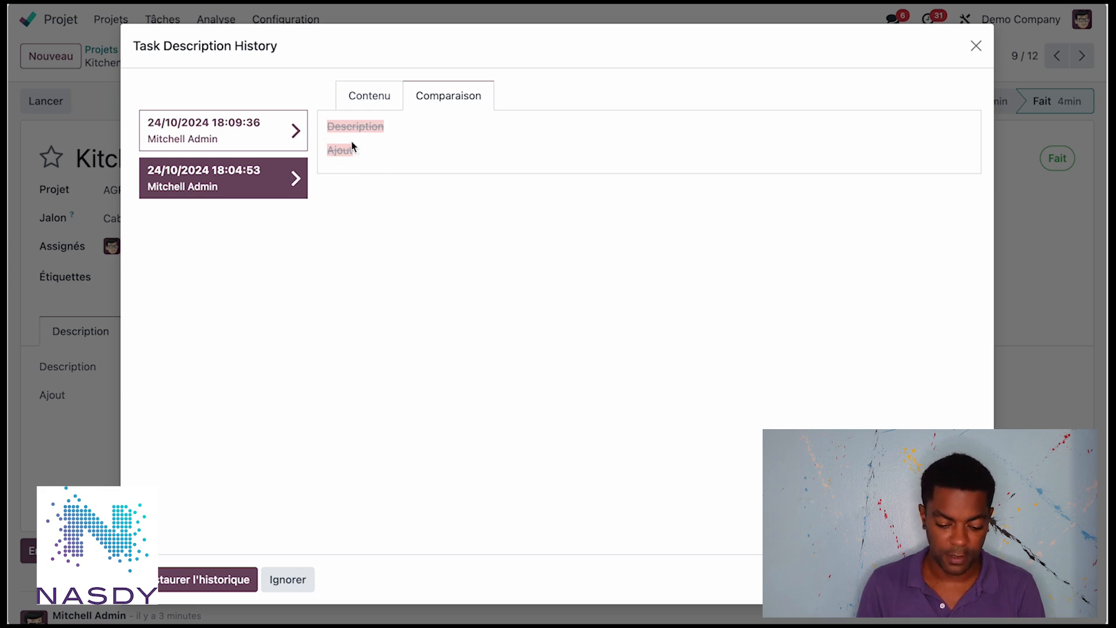
click(369, 97)
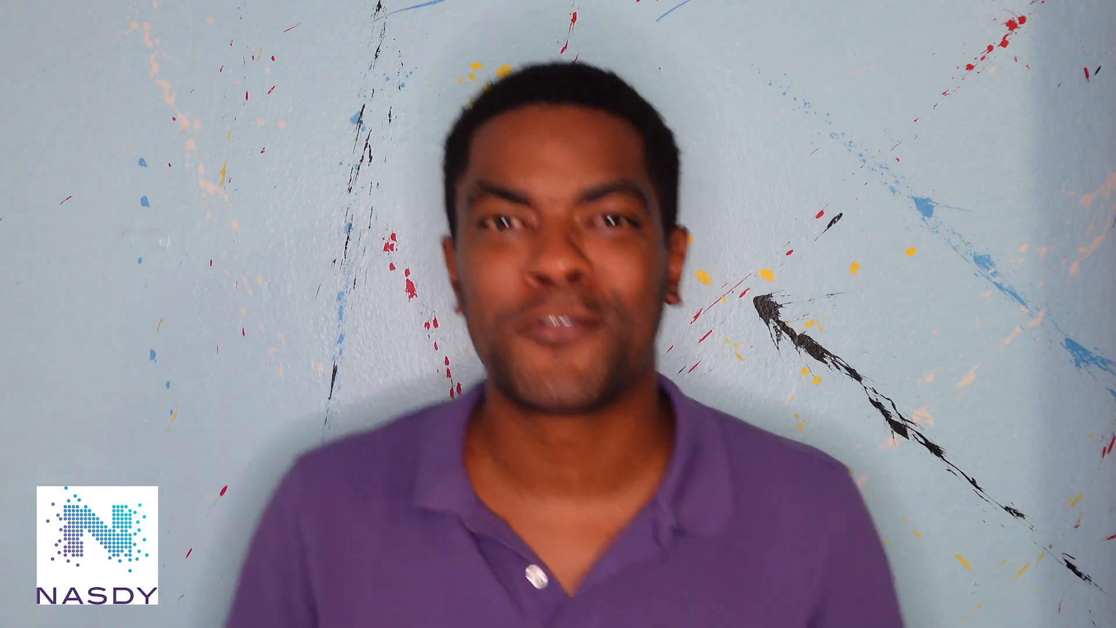